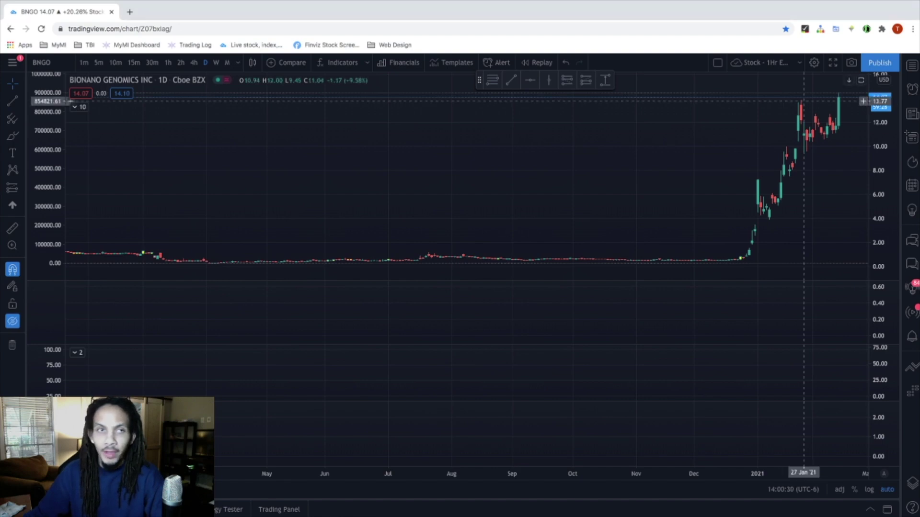
- Arm the Horizontal Line tool, unhide the BNGO drawings and switch to 10-minute candles
key(alt+h)
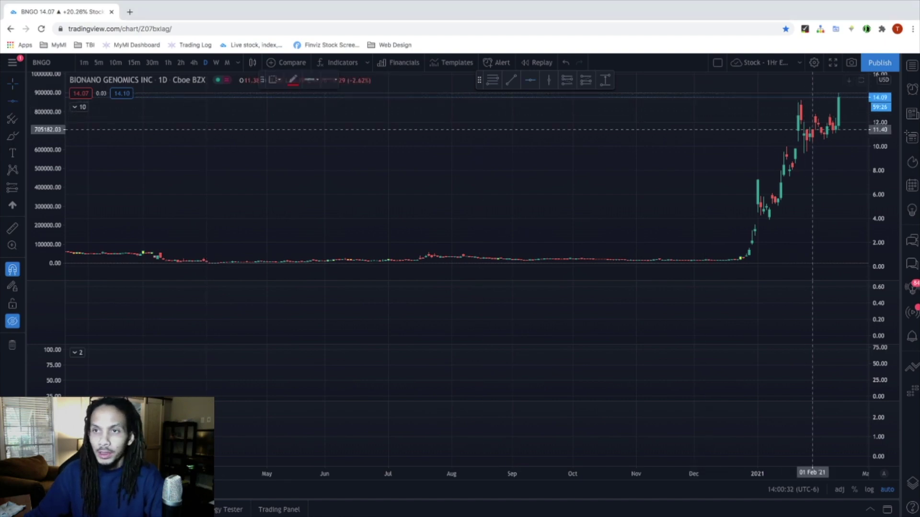
key(ctrl+alt+h)
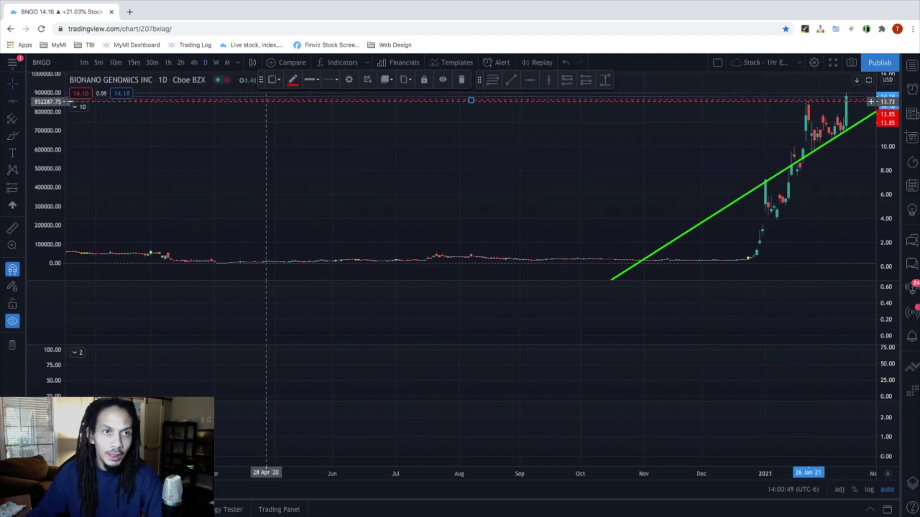
click(133, 62)
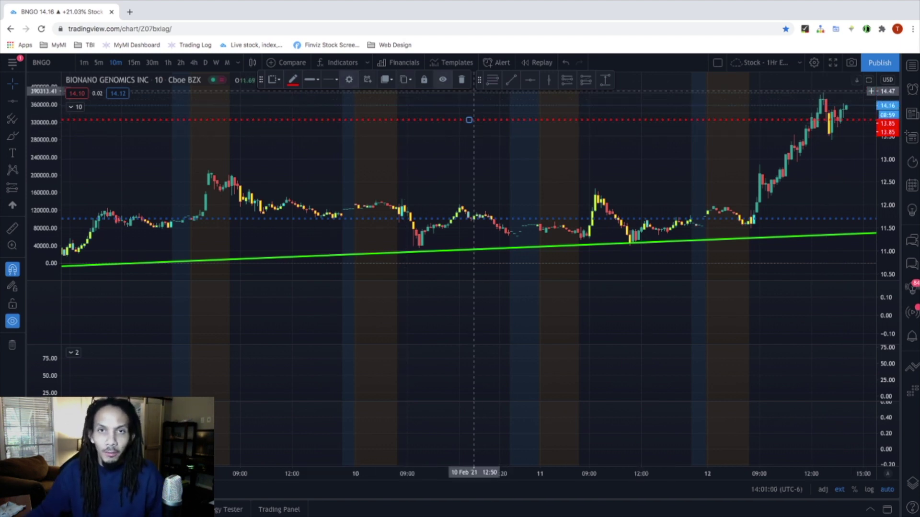
- Place horizontal levels at 14.43 and, after returning to daily candles, at 0.55
click(748, 93)
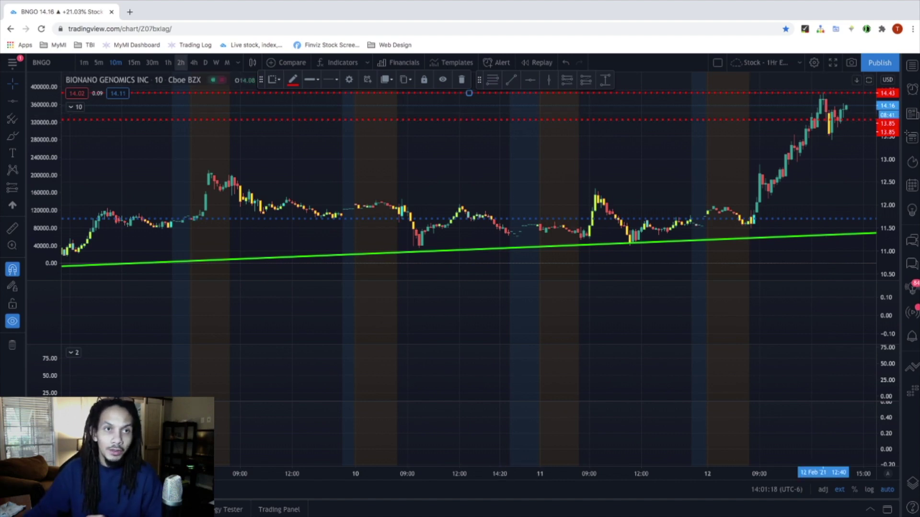
click(205, 63)
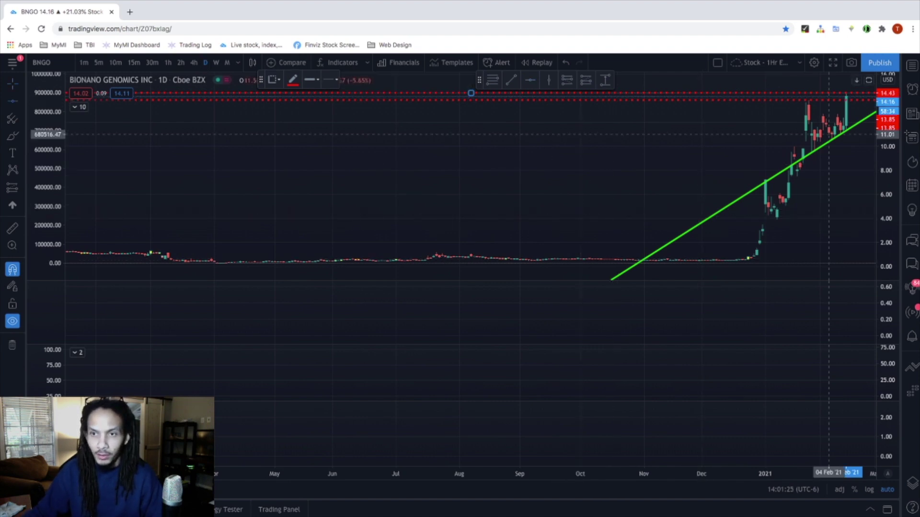
click(742, 261)
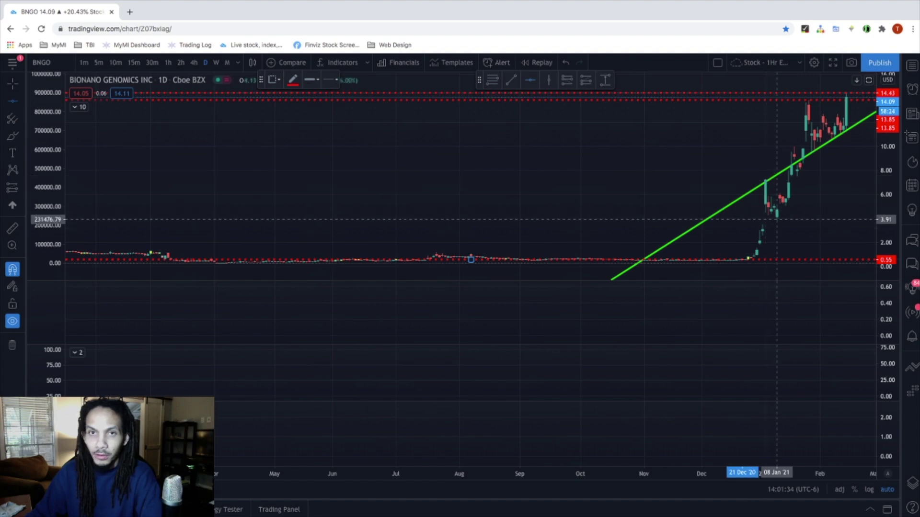
- Place a horizontal support line at 3.91 on the daily BNGO chart
click(776, 219)
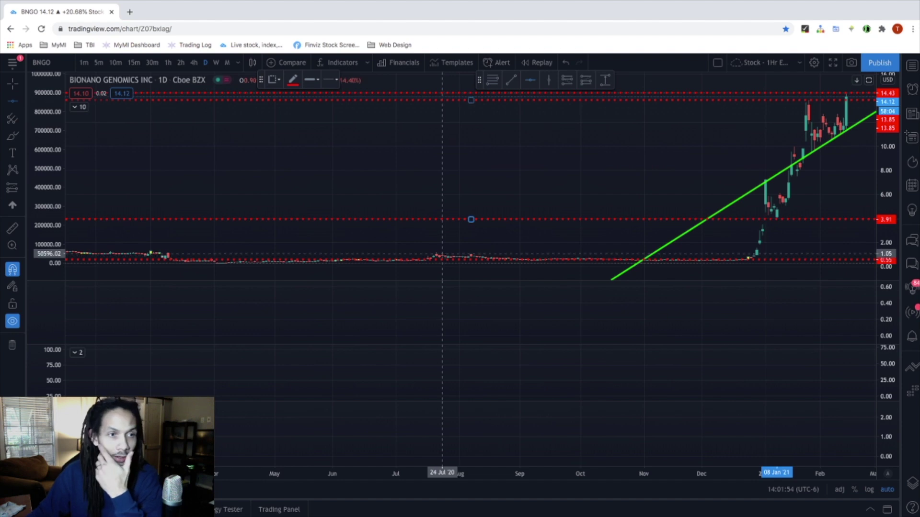
- Unhide the volume, moving-average, RSI and MACD indicators and switch to 1-hour candles
click(23, 321)
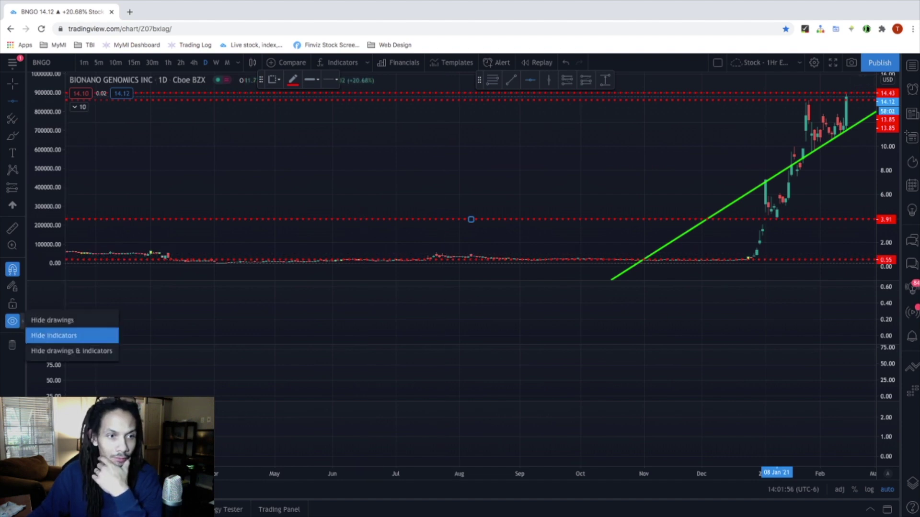
click(72, 335)
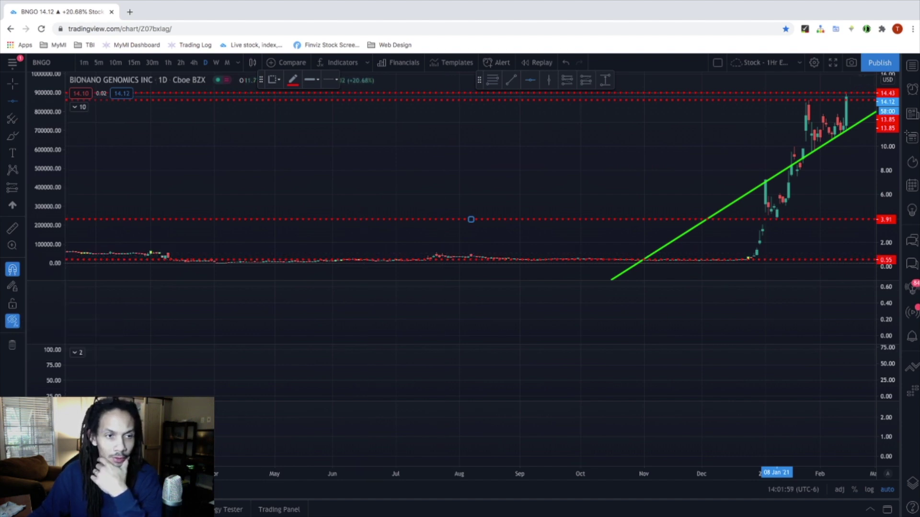
click(12, 321)
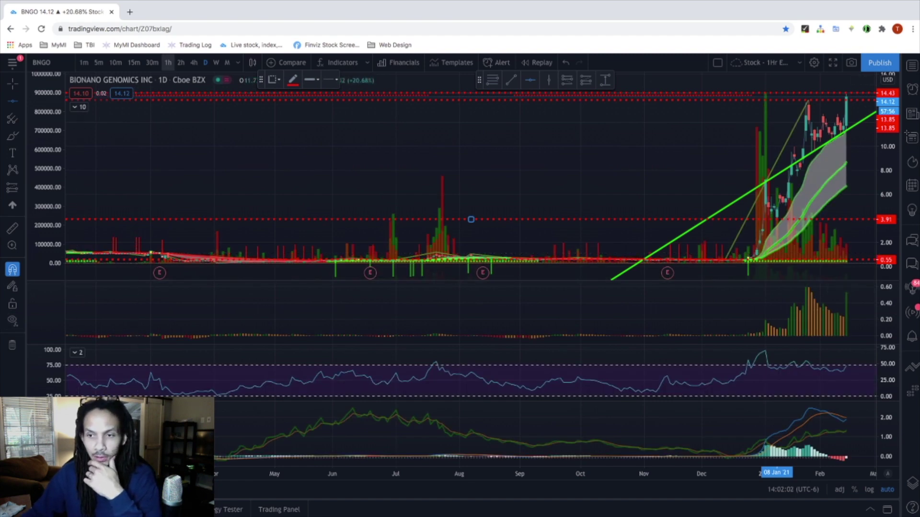
click(168, 62)
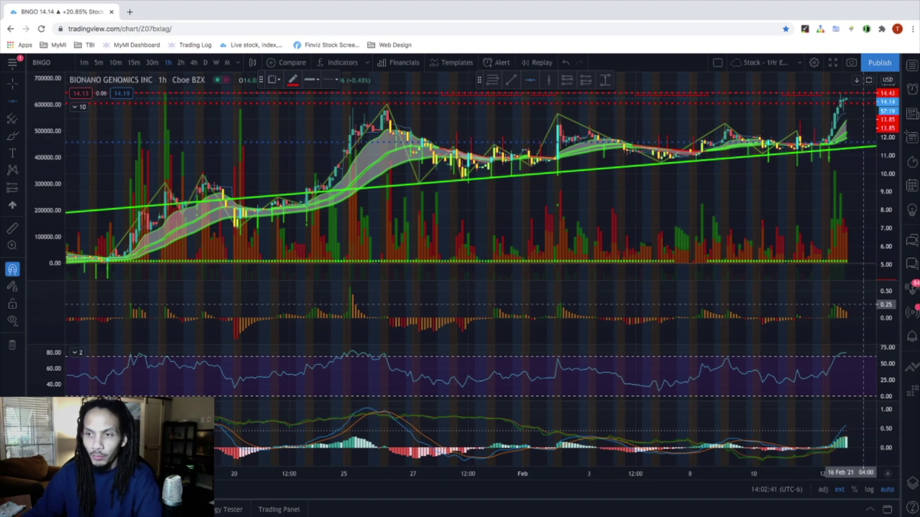
- Open the Object Tree and make the Volume Profile indicator visible
click(912, 336)
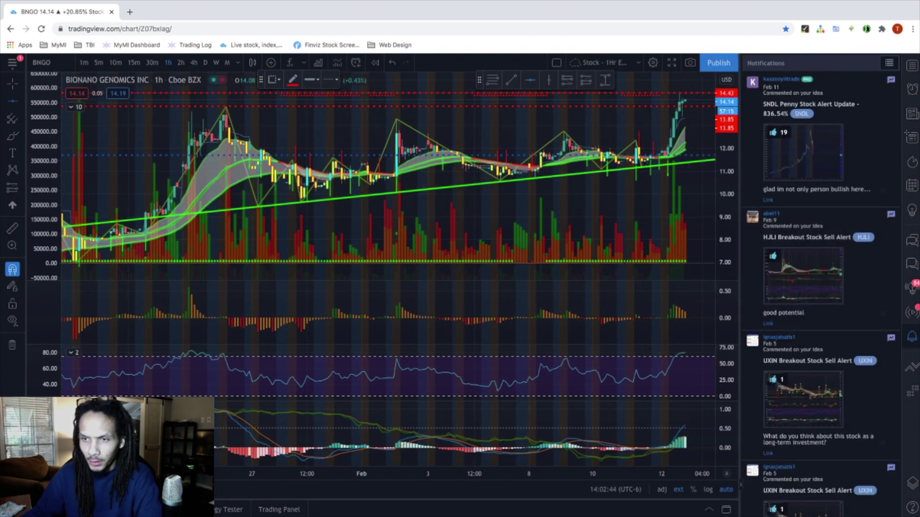
click(912, 482)
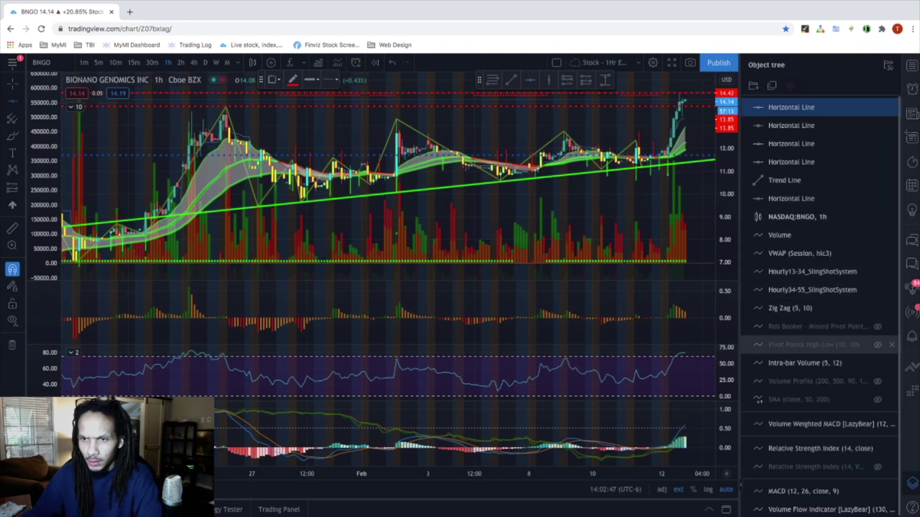
click(877, 381)
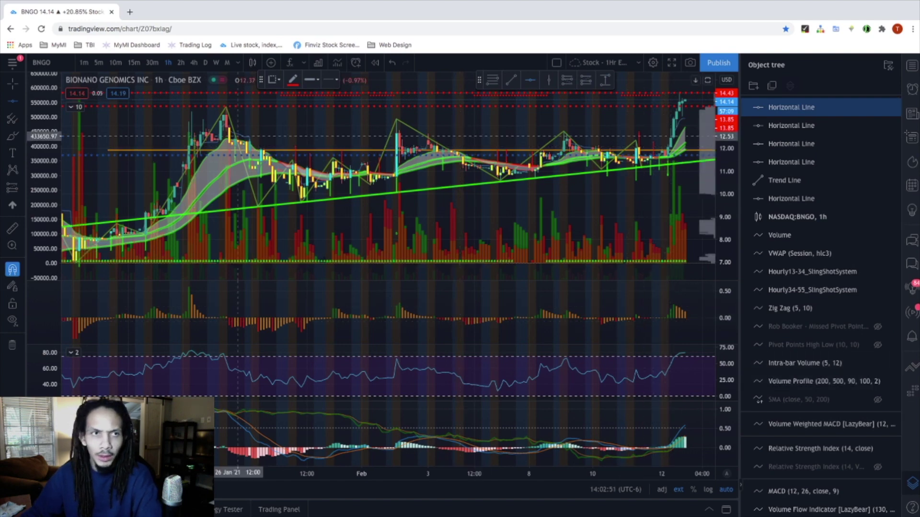
- Switch BNGO to 10-minute candles and scroll to the February 12 morning surge
click(116, 62)
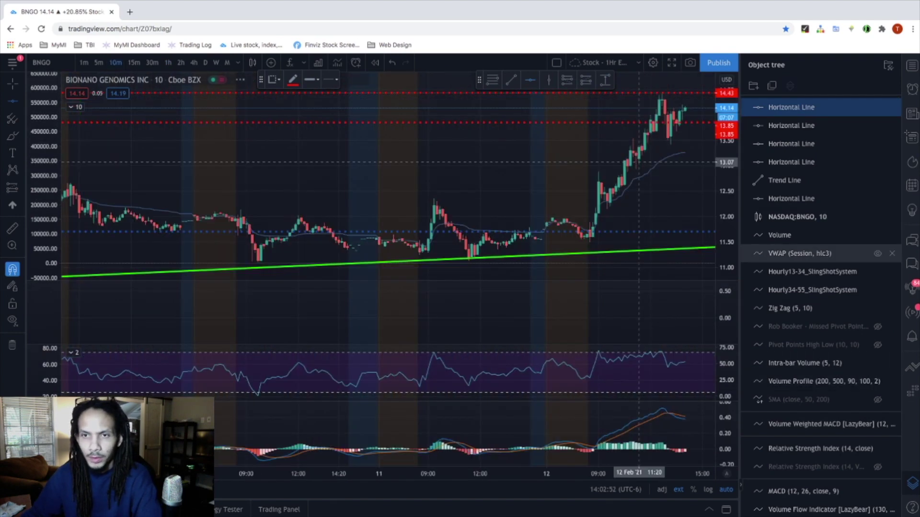
scroll(690, 201, right, 3)
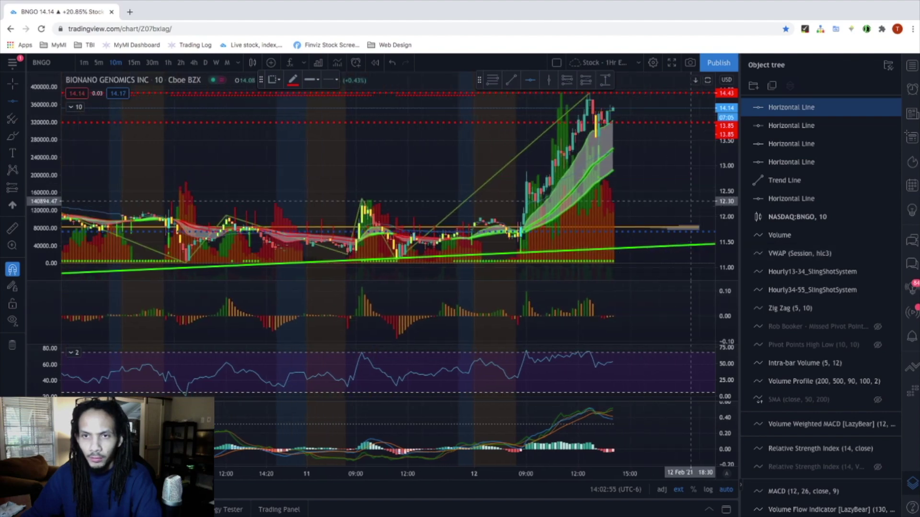
scroll(690, 202, right, 3)
scroll(690, 202, right, 3)
scroll(690, 201, right, 1)
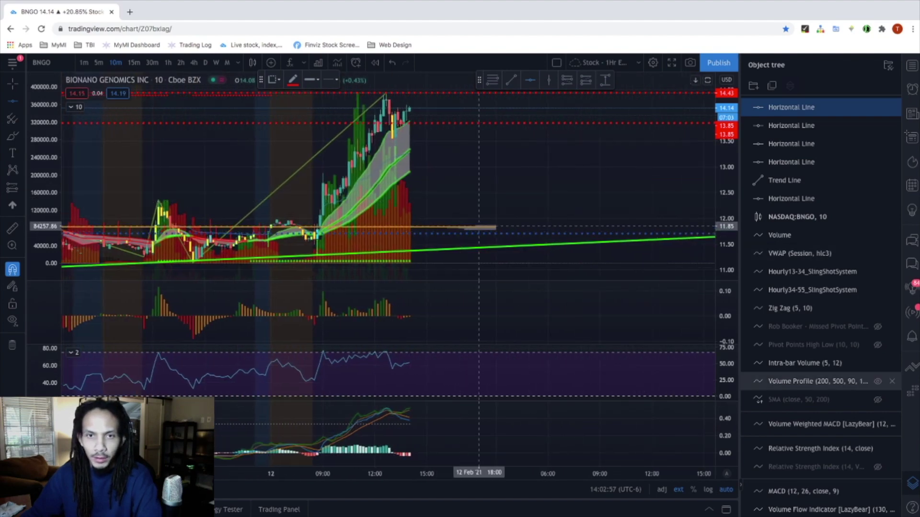